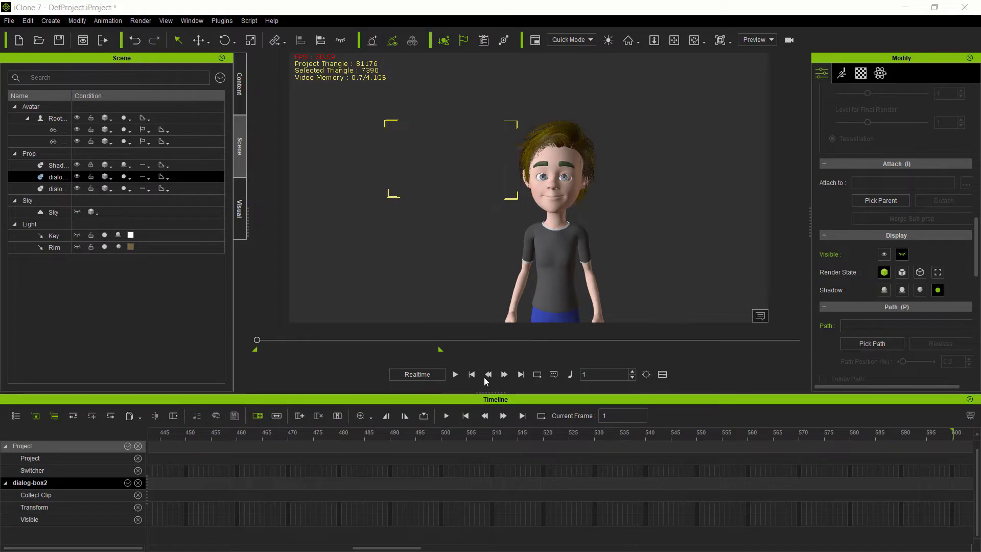
Play back the animation and check the scene with the sky shown and hidden again
click(455, 374)
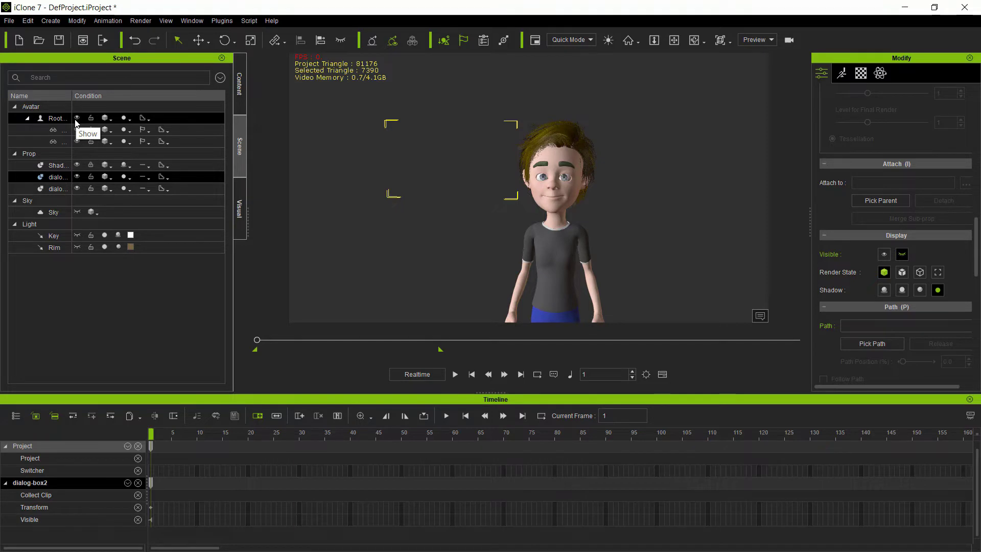
click(77, 214)
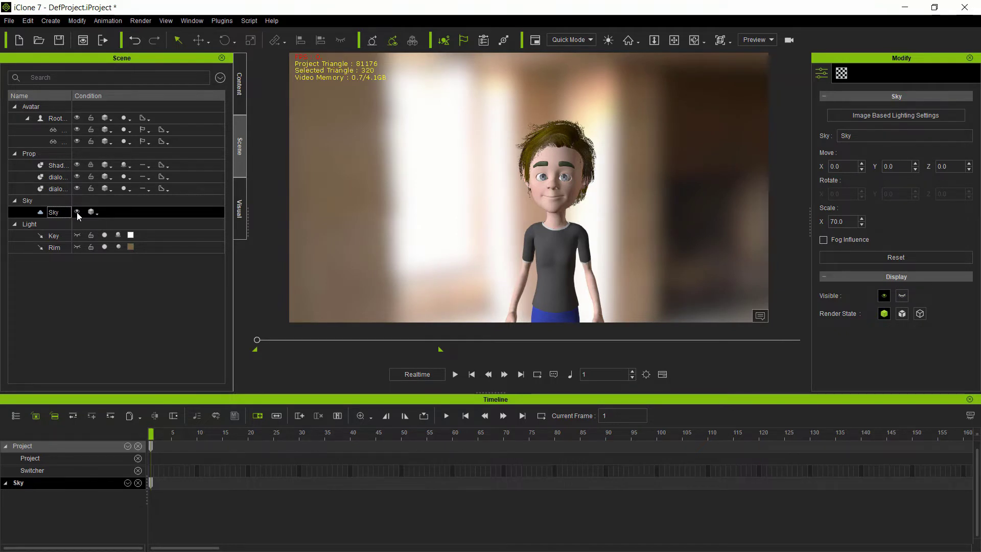
click(77, 212)
click(79, 246)
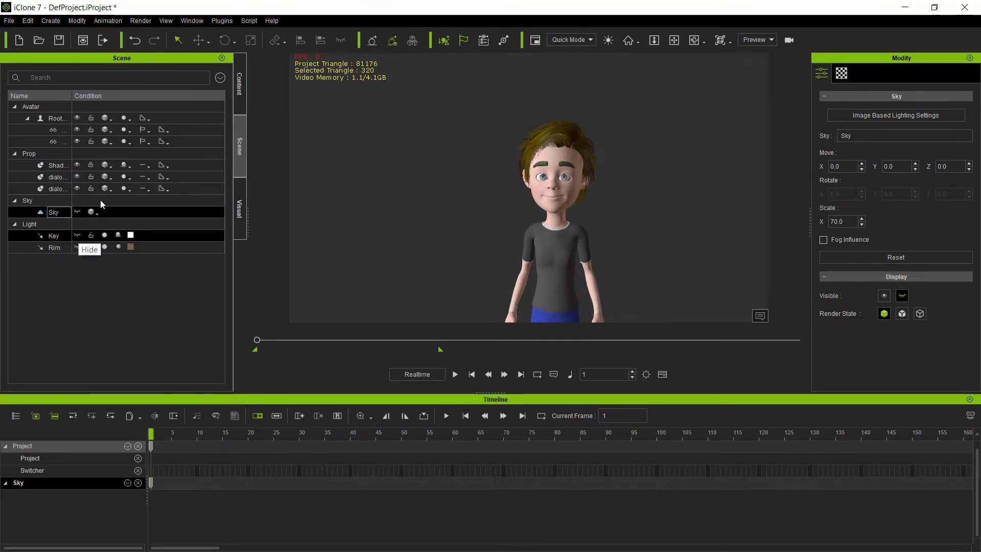
Switch the avatar's shadow setting to all shadows and return it to no shadows
click(18, 119)
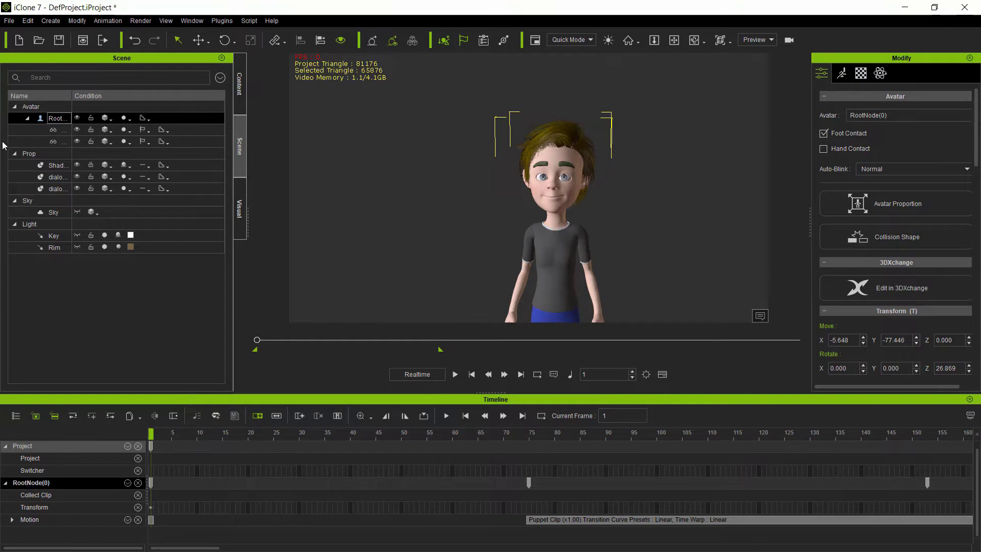
click(27, 118)
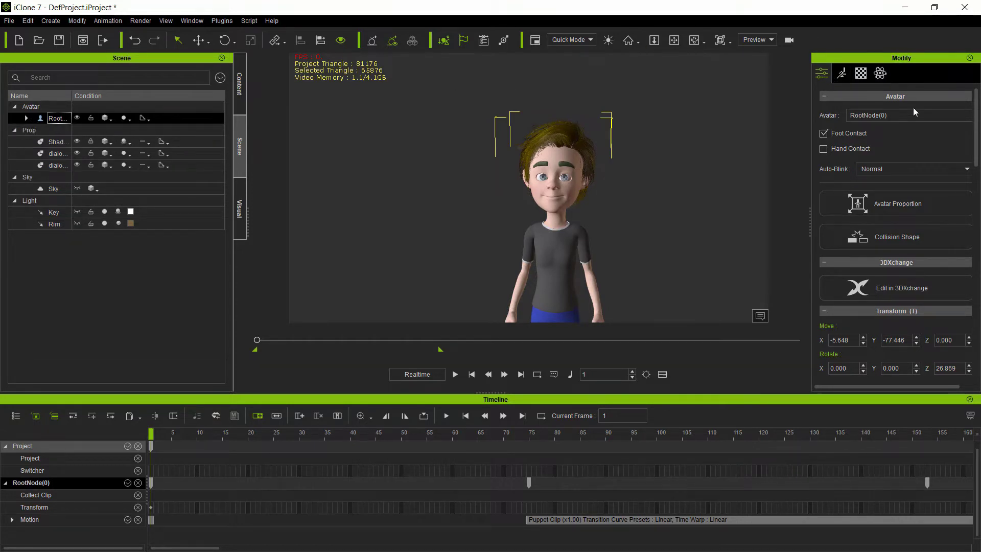
scroll(906, 231, down, 10)
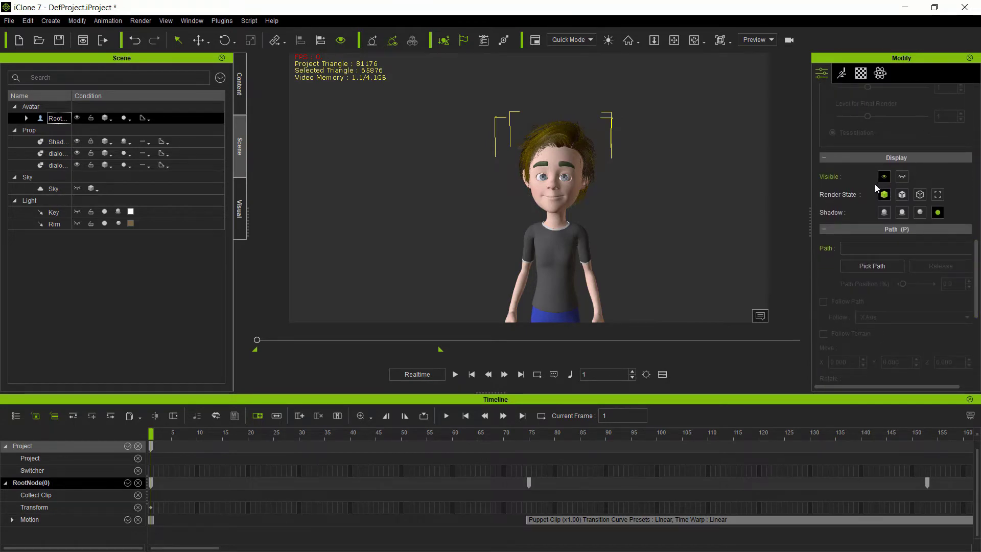
click(885, 214)
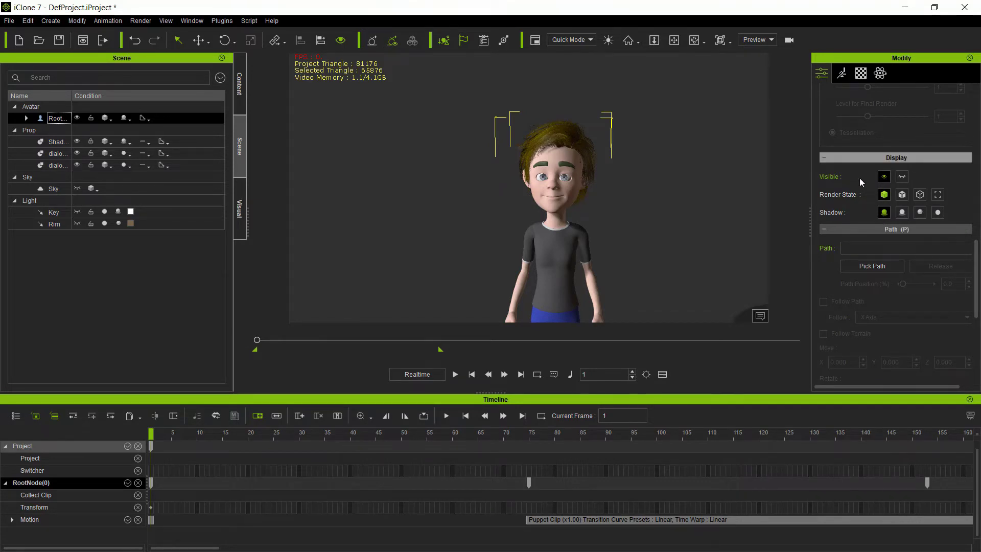
click(938, 213)
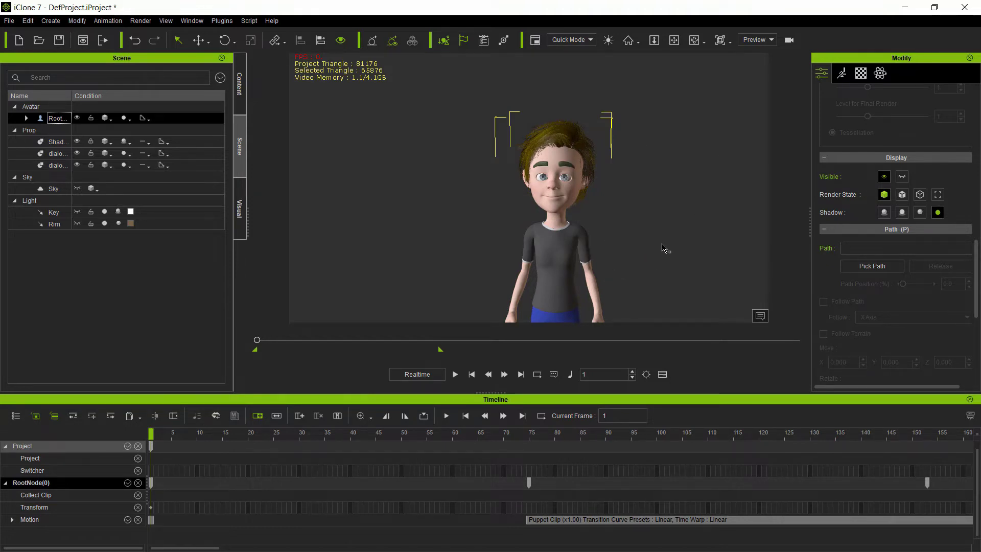
At frame 356, give the dialog-box2 speech bubble all shadows and set it back to no shadows
click(26, 153)
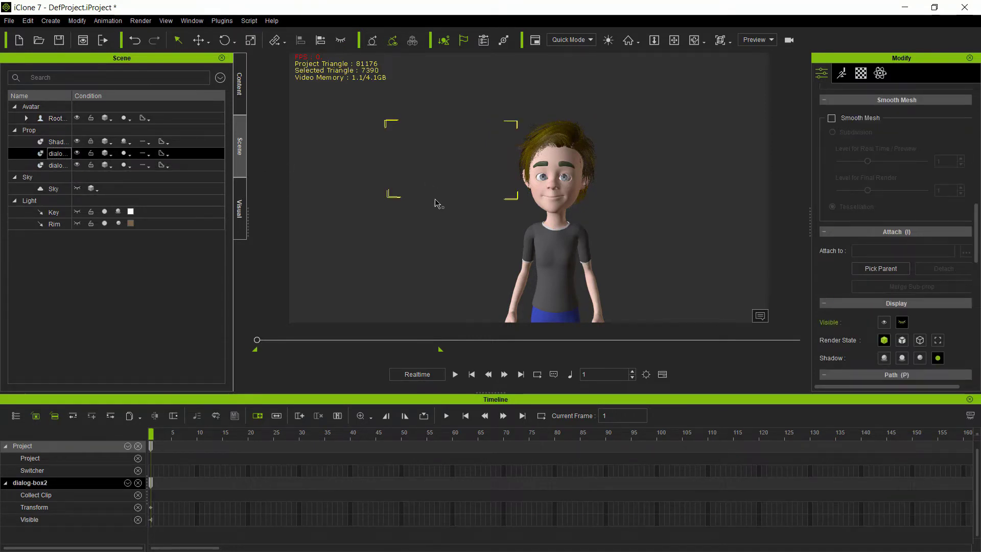
drag(332, 340, 366, 345)
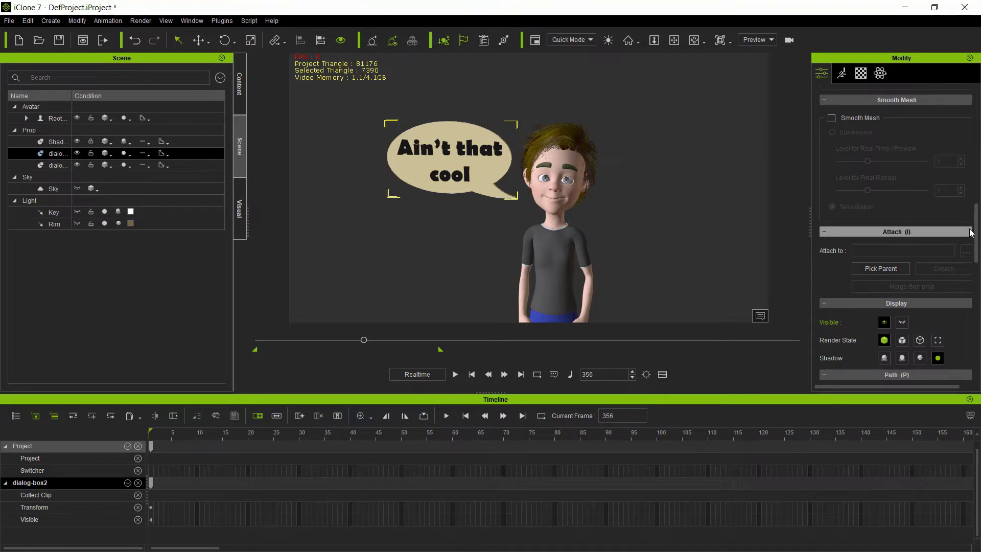
scroll(971, 245, down, 3)
scroll(970, 256, up, 1)
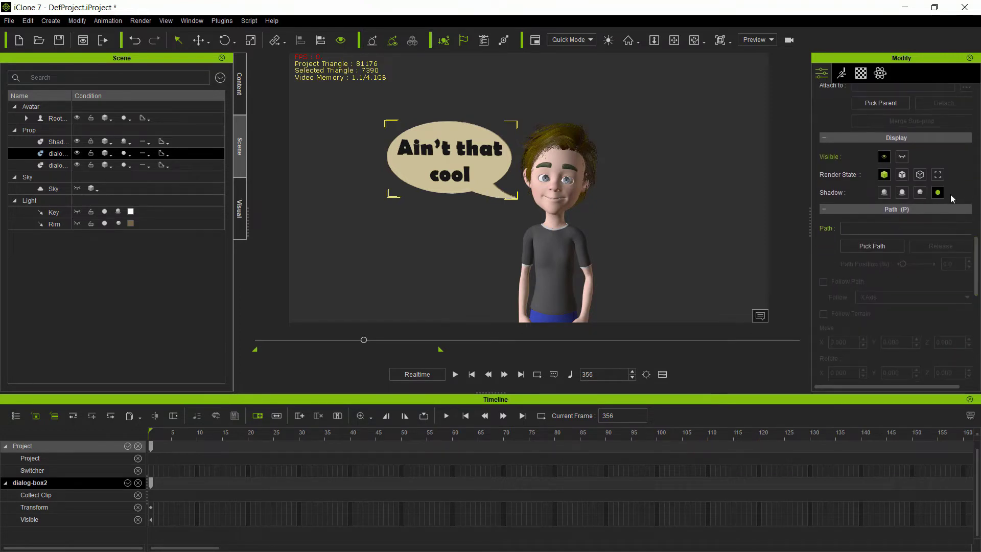
click(884, 192)
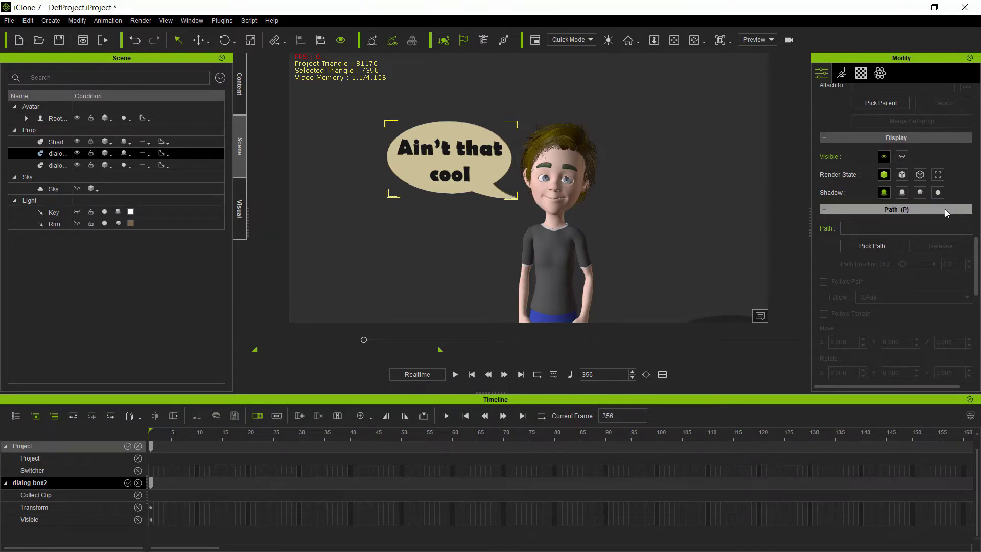
click(937, 193)
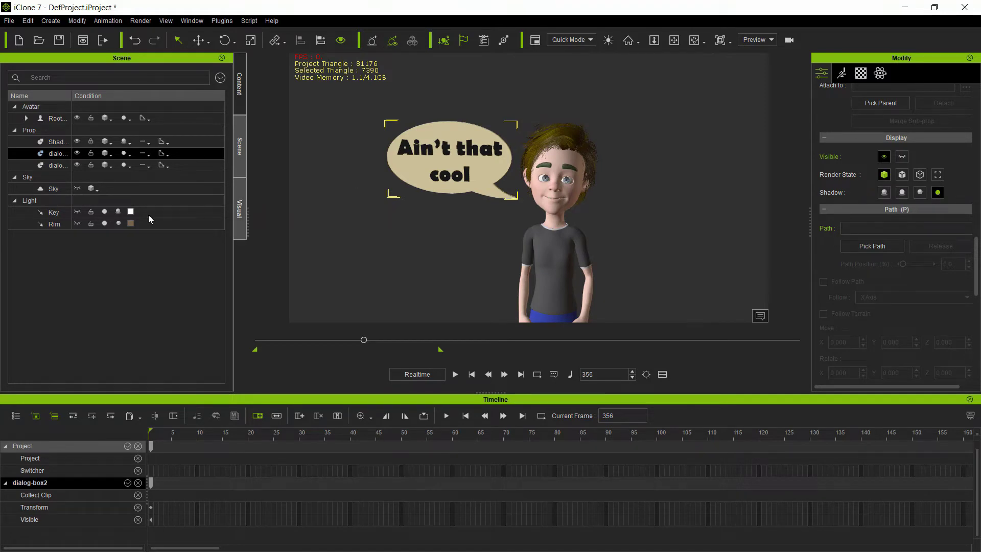
Set dialog-box2 to No Shadows in the scene list and return the playhead to frame 1
ctrl+click(115, 165)
click(131, 154)
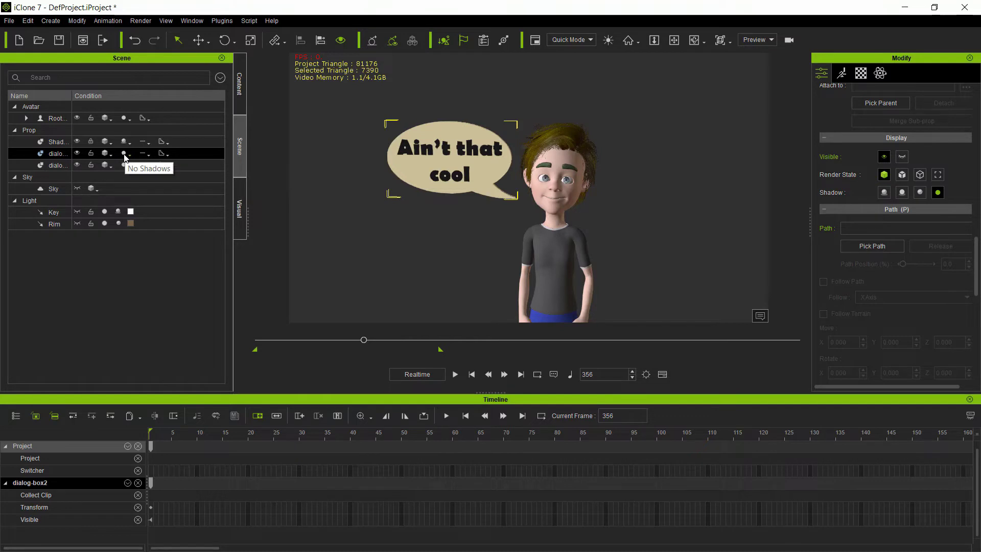
click(127, 155)
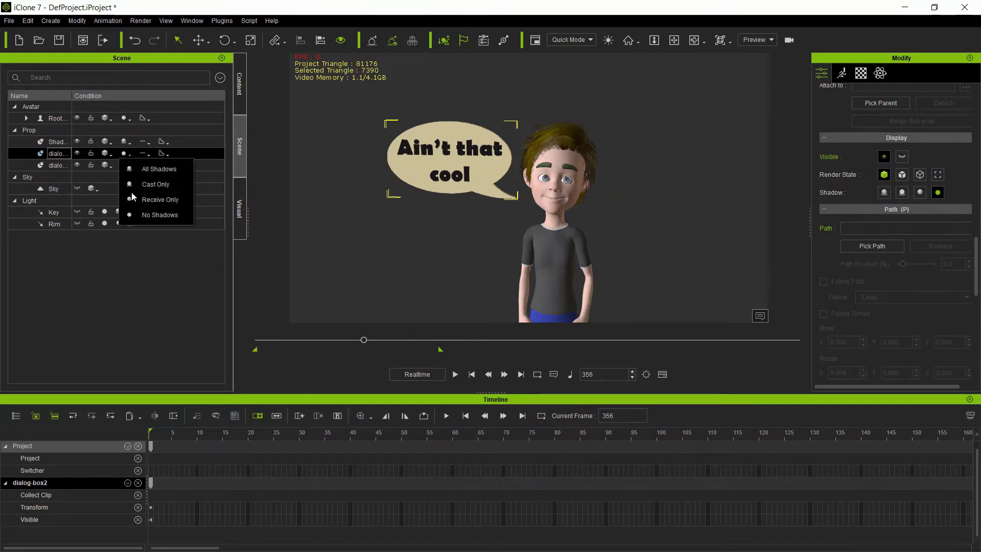
click(160, 215)
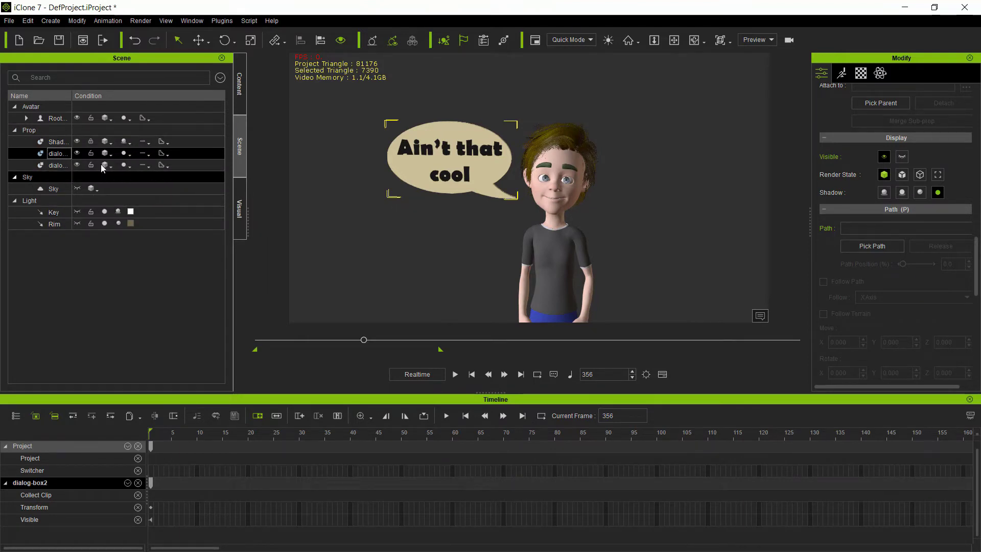
ctrl+click(125, 165)
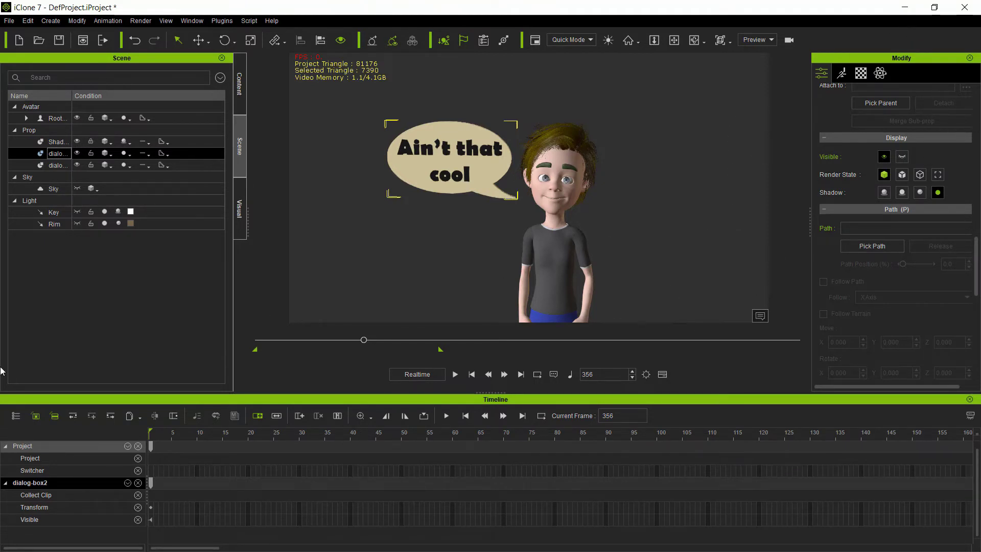
drag(363, 339, 248, 342)
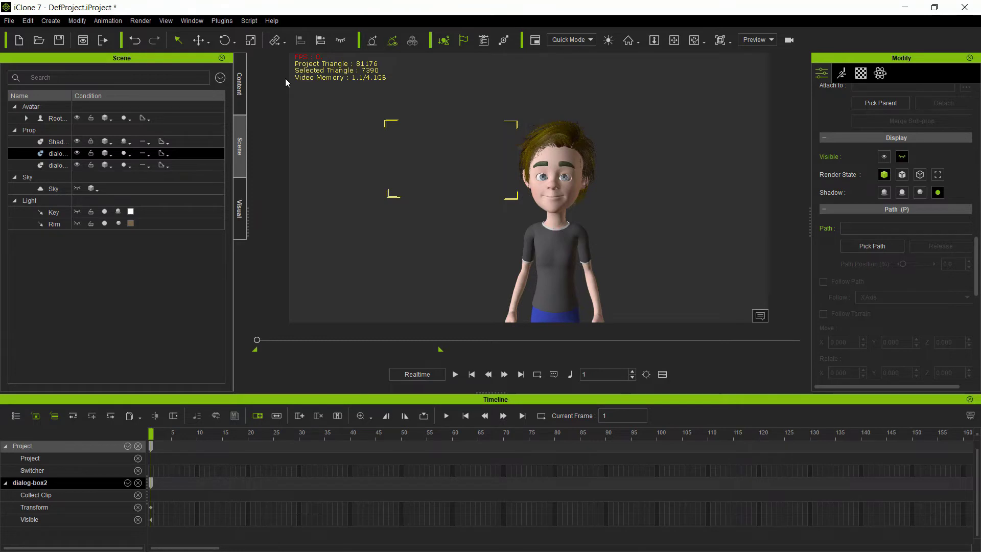
Open the video render settings, choose image sequence output in Png format, and dock the render settings
click(139, 22)
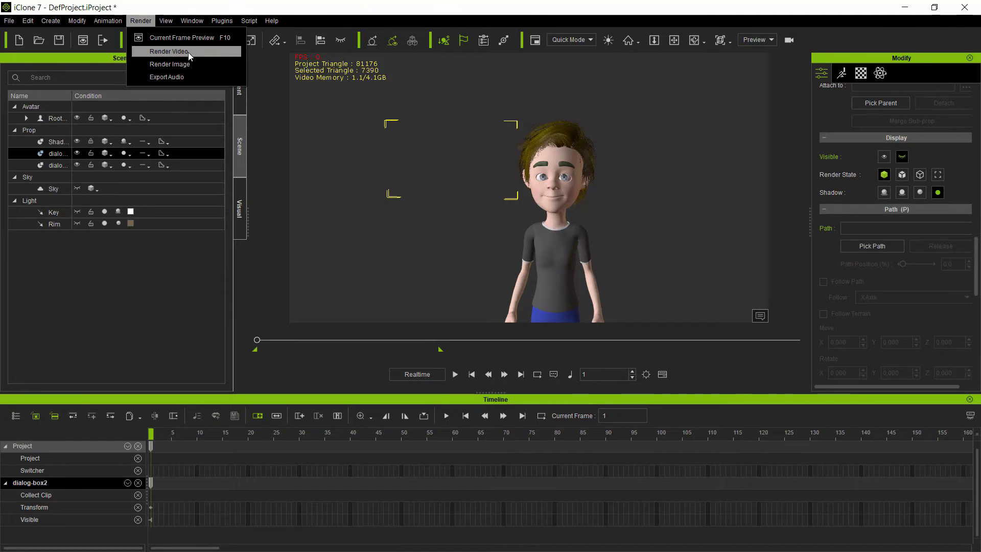
click(169, 51)
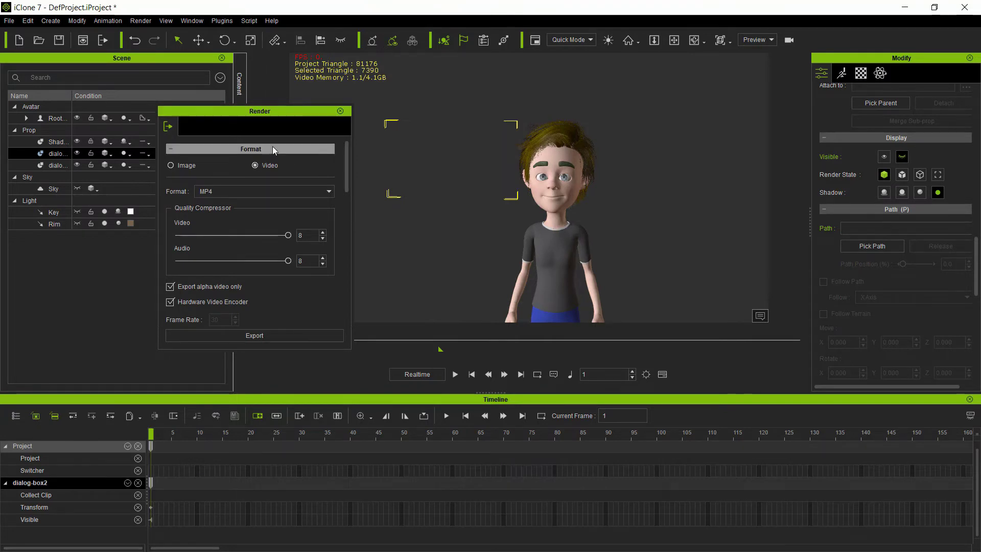
click(170, 166)
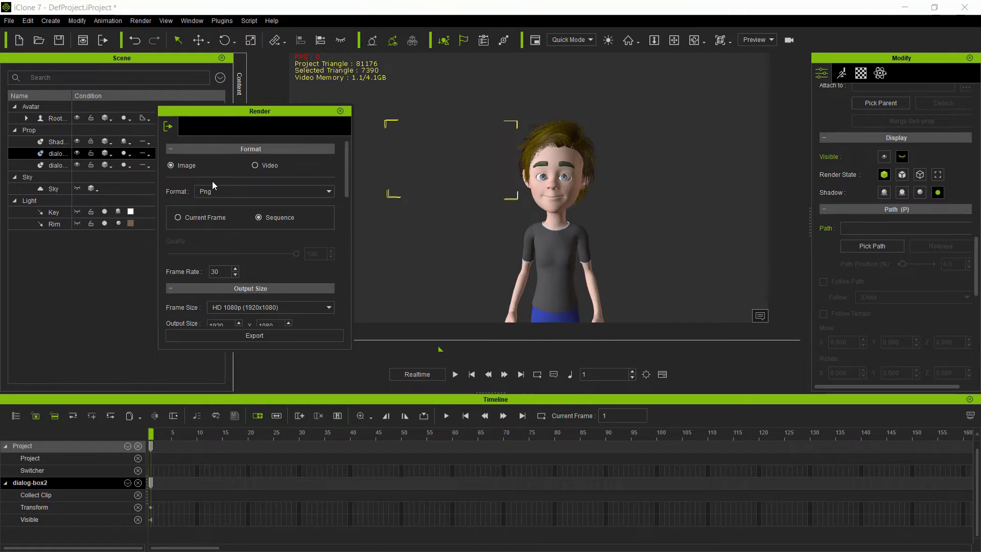
click(331, 192)
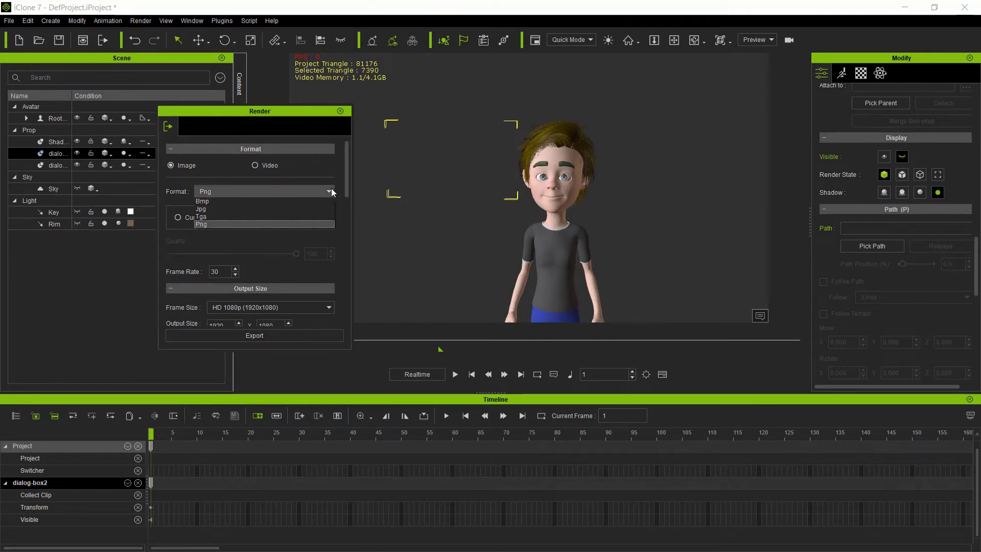
click(203, 225)
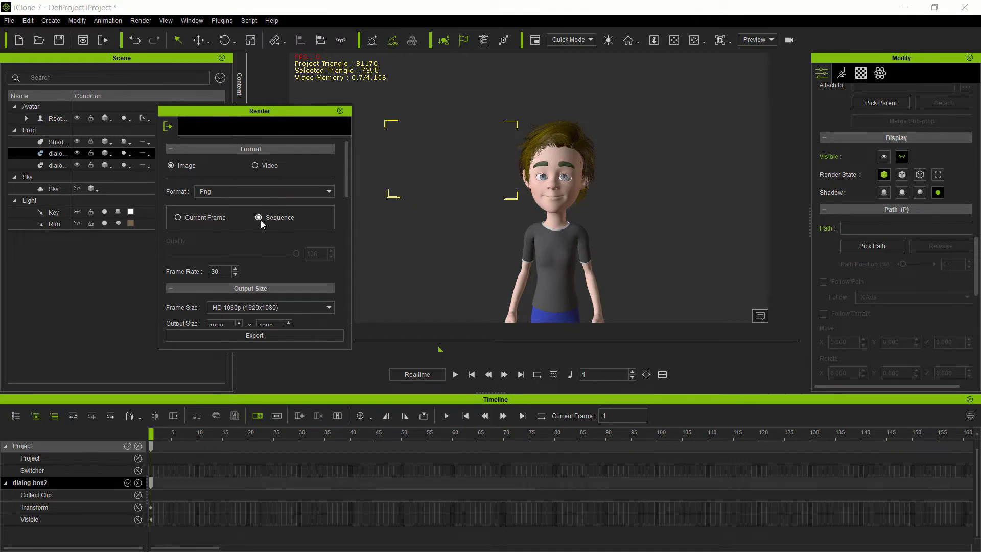
drag(315, 113, 245, 174)
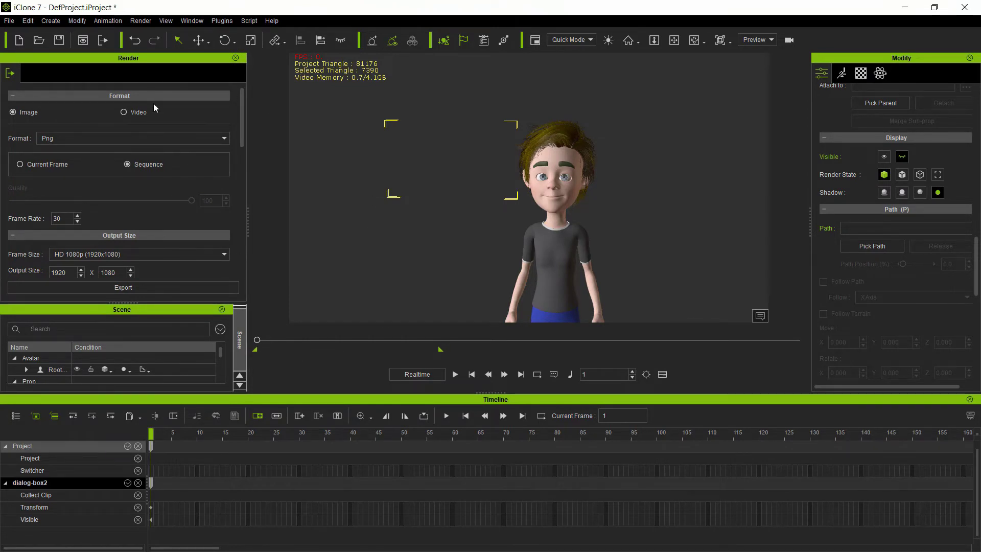
Enable Super Sampling for the final render quality
scroll(220, 148, down, 3)
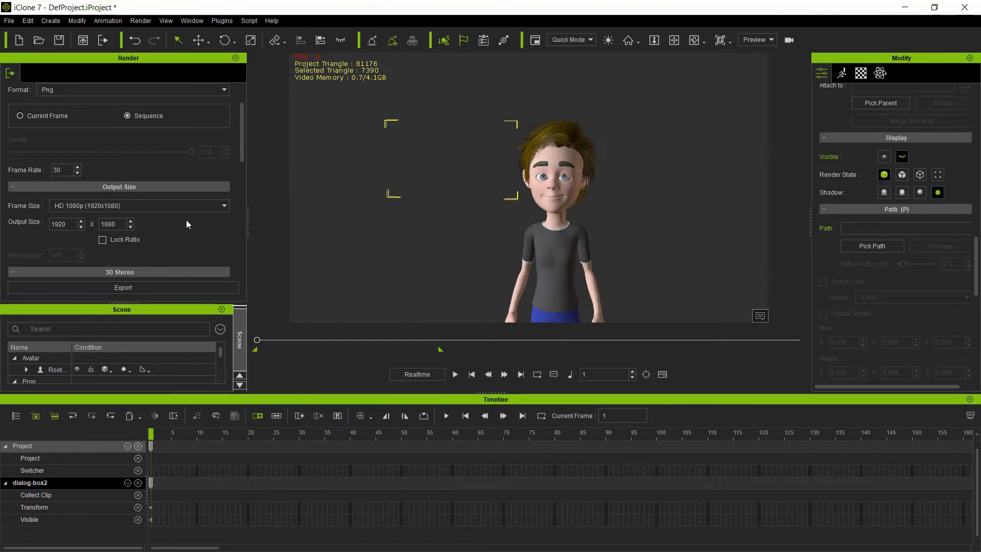
scroll(186, 220, down, 1)
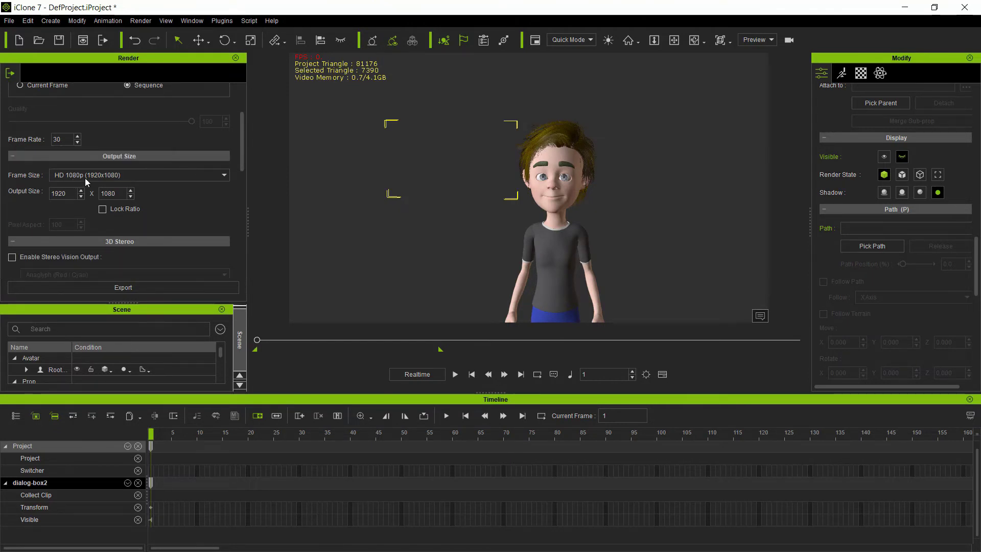
scroll(189, 186, down, 4)
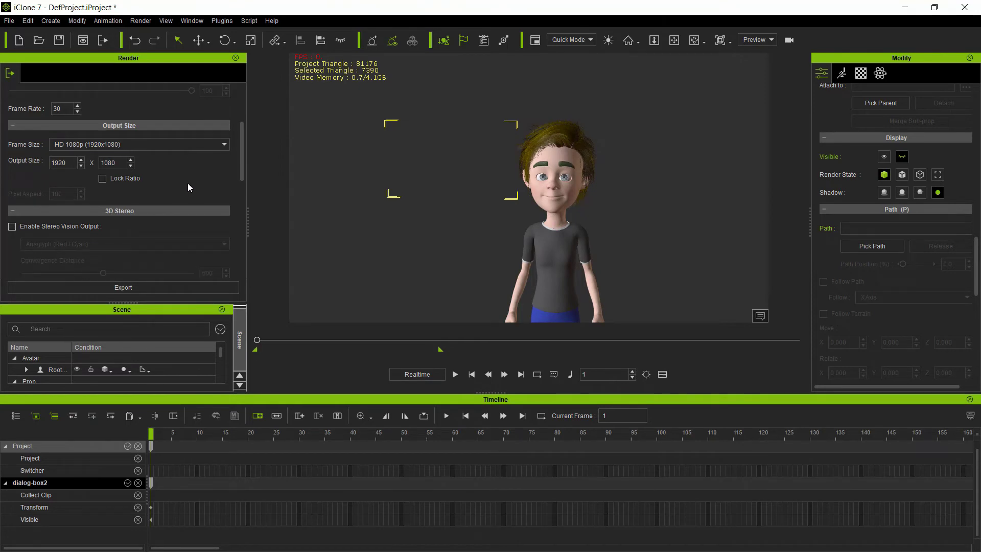
scroll(104, 200, down, 2)
scroll(142, 183, down, 2)
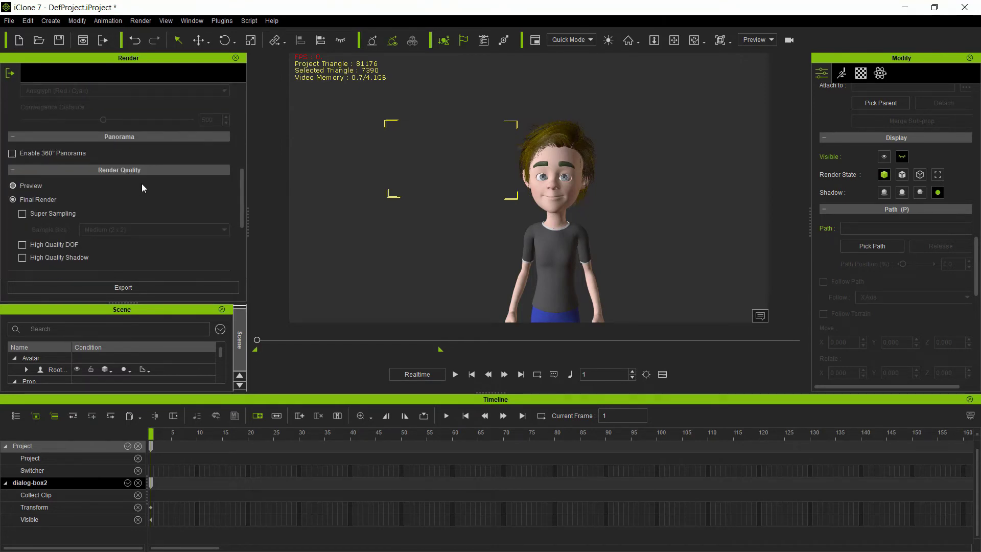
scroll(136, 169, down, 1)
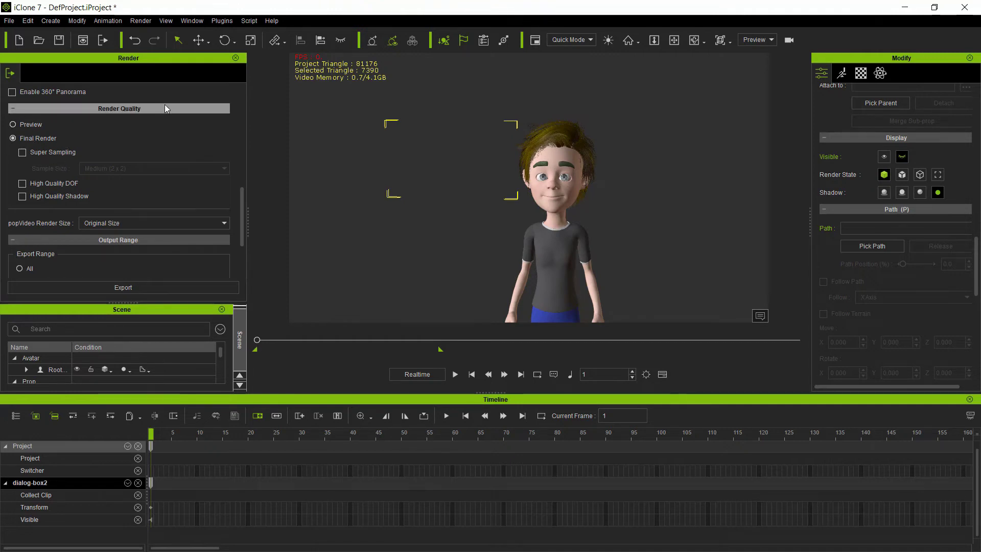
click(22, 153)
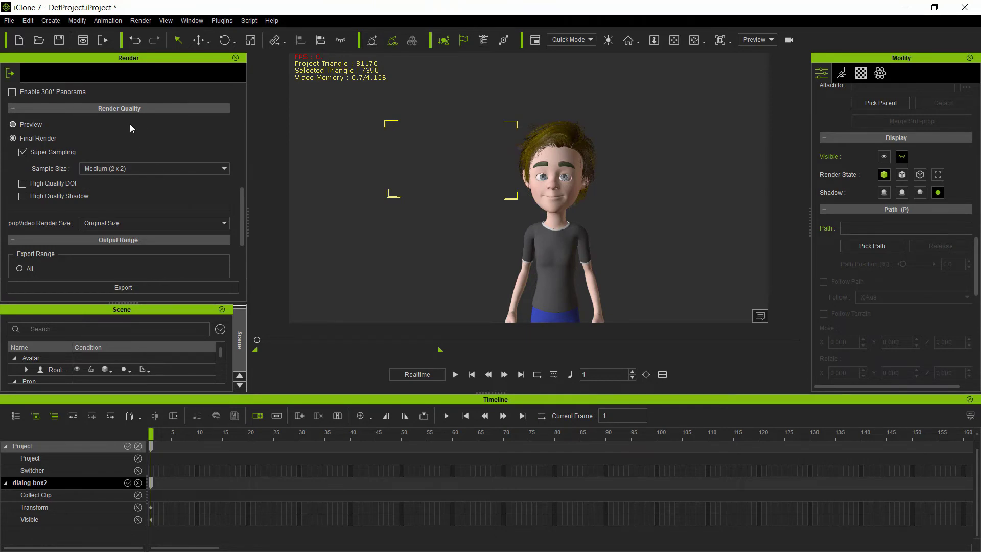
Export the PNG image sequence for the frame range 1 to 600 under a new file name
scroll(62, 227, down, 3)
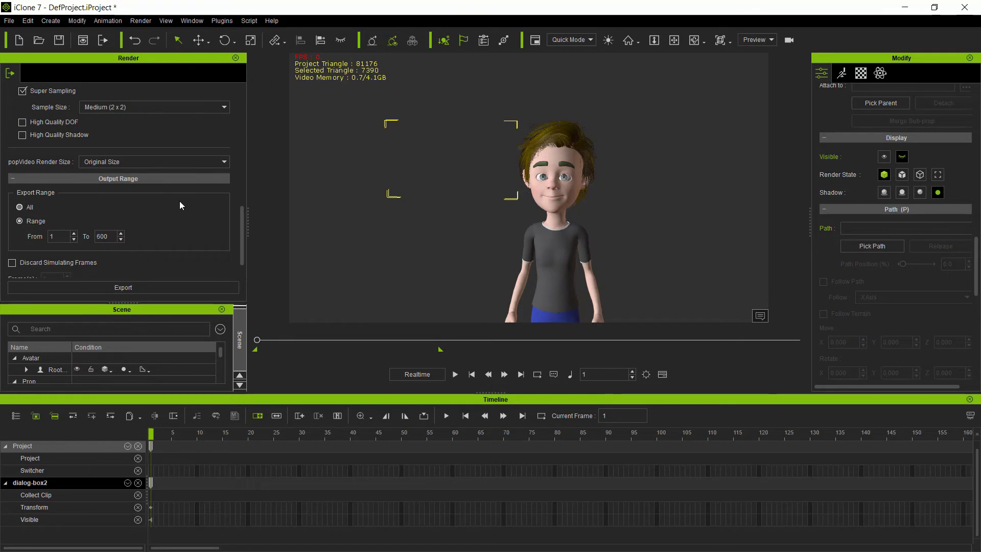
scroll(180, 200, down, 1)
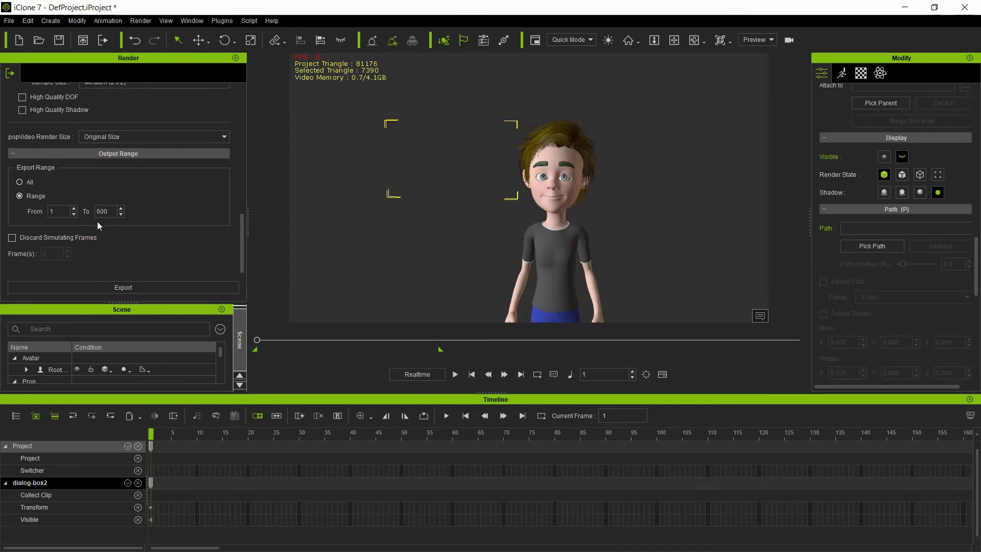
click(122, 287)
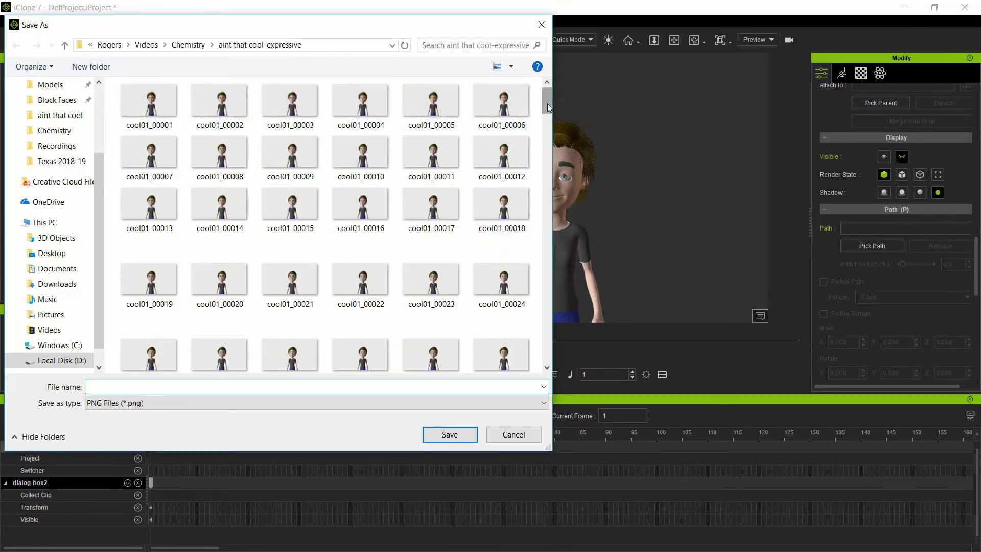
text(t)
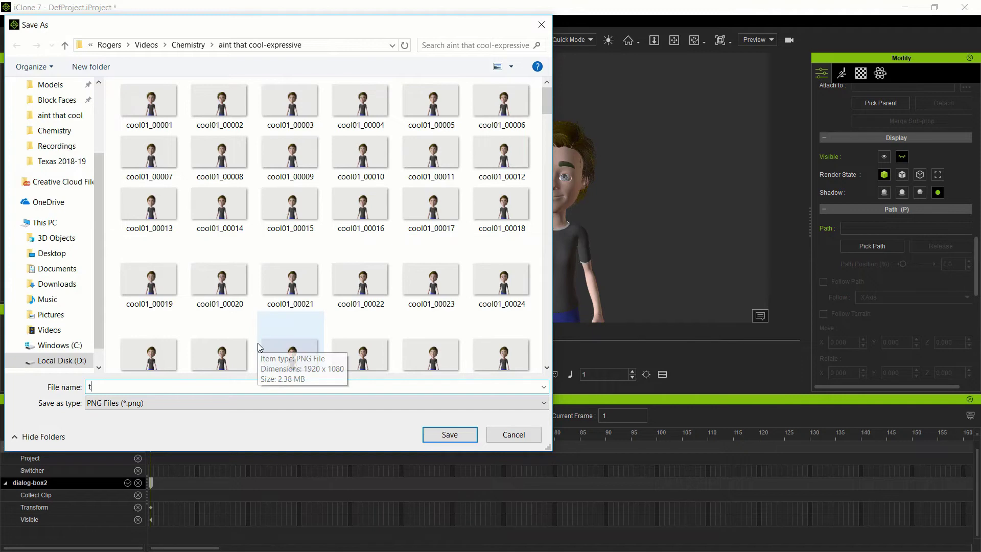
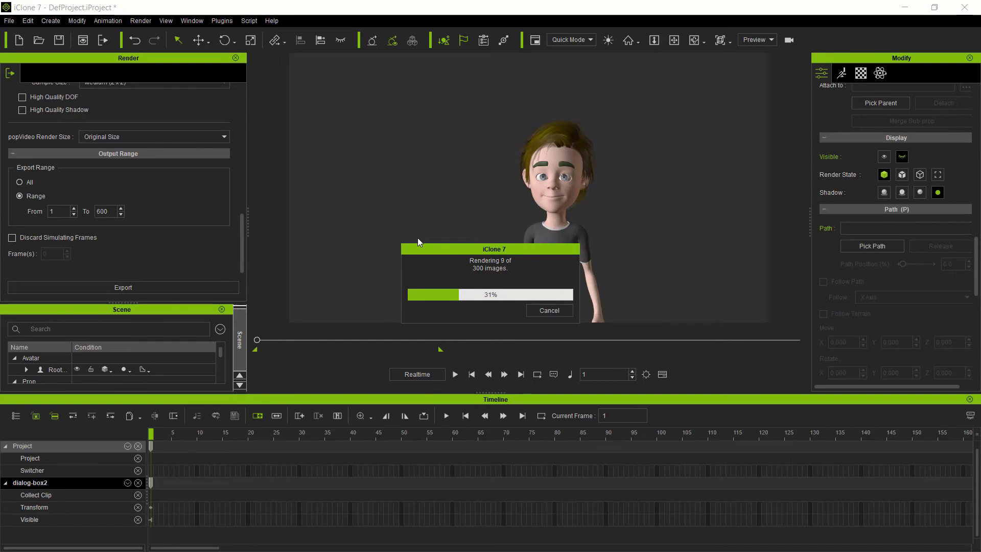
Switch to File Explorer at the aint that cool-expressive folder, then move and enlarge the window to list more files
key(Escape)
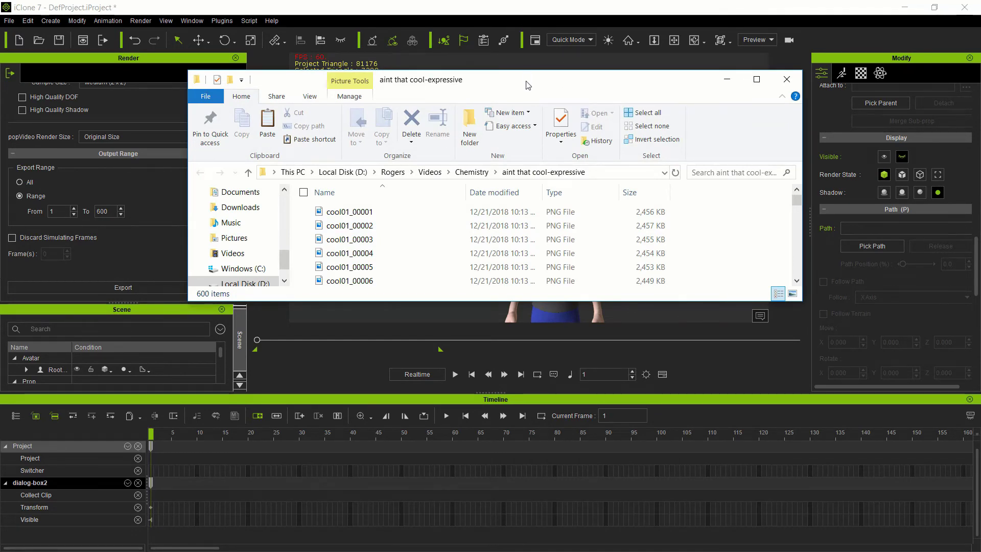
drag(527, 86, 404, 95)
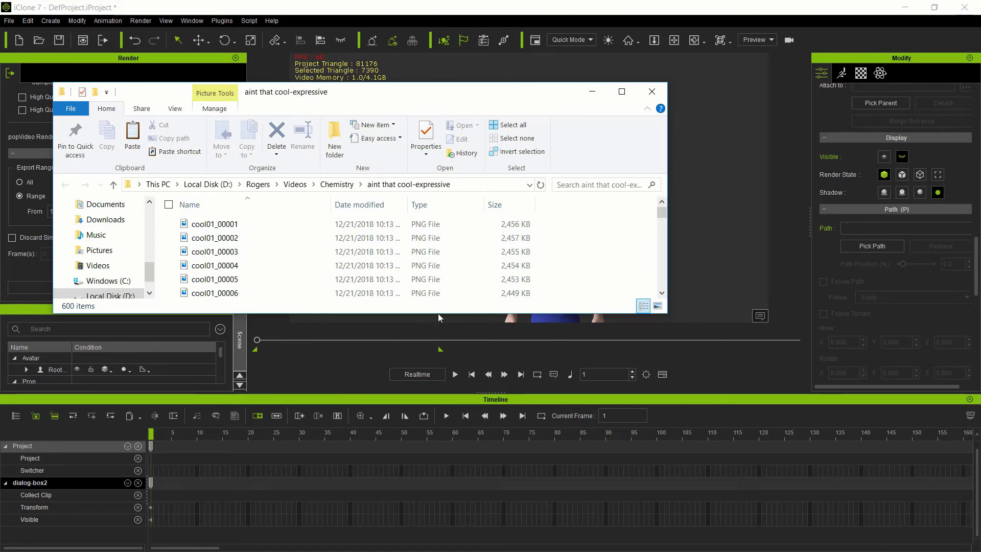
drag(434, 314, 442, 426)
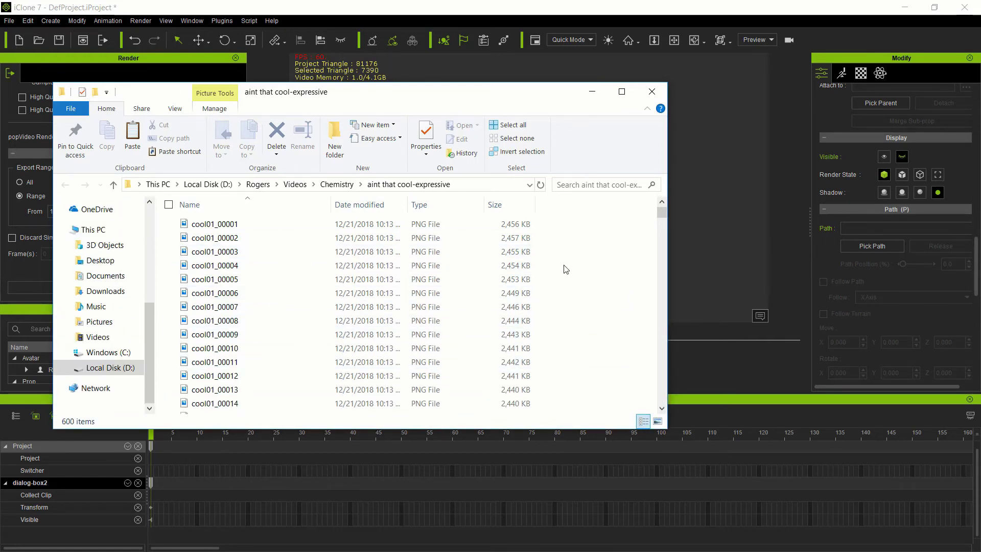
Find and select test_00001 in the output folder, and look through the numbered test PNG files that follow it
drag(662, 215, 659, 307)
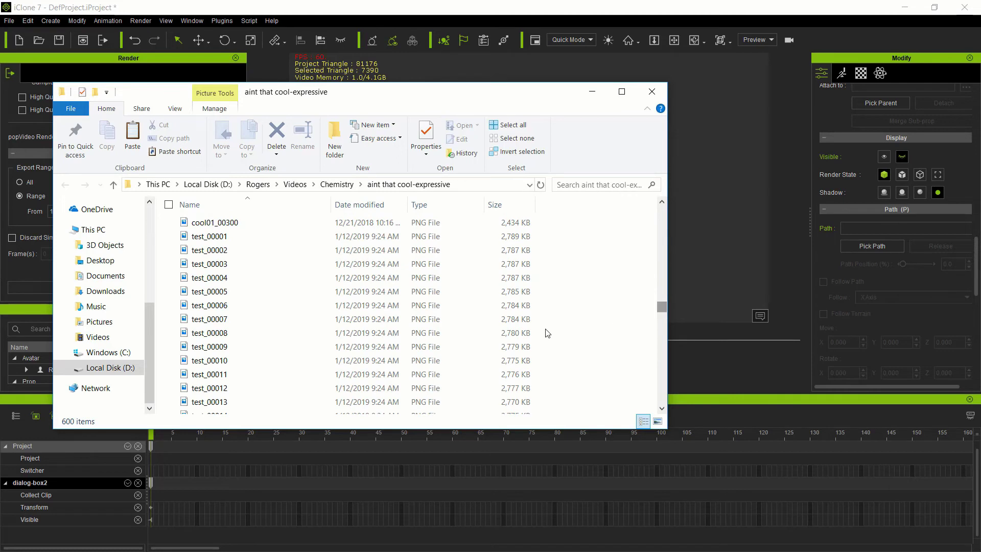
click(244, 238)
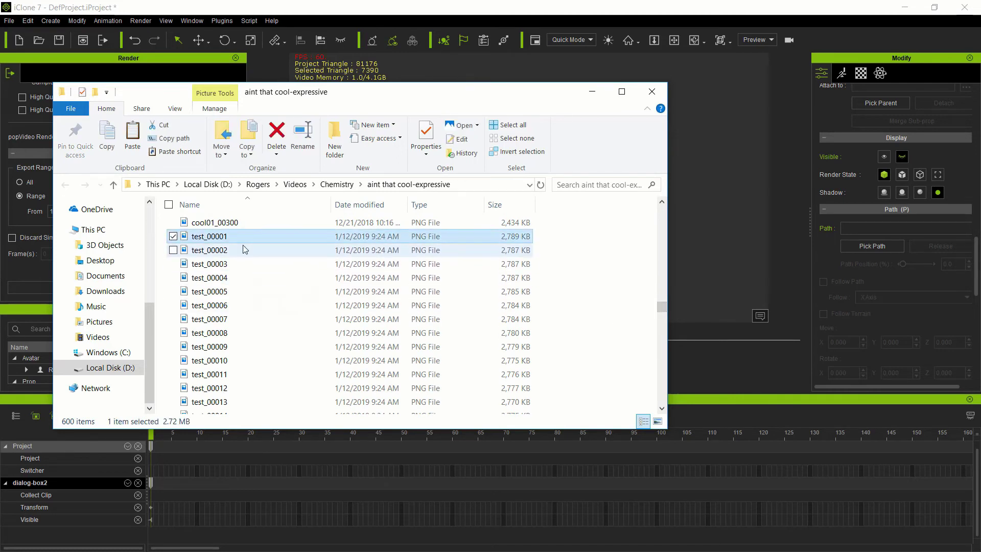
scroll(245, 249, down, 1)
scroll(246, 249, up, 1)
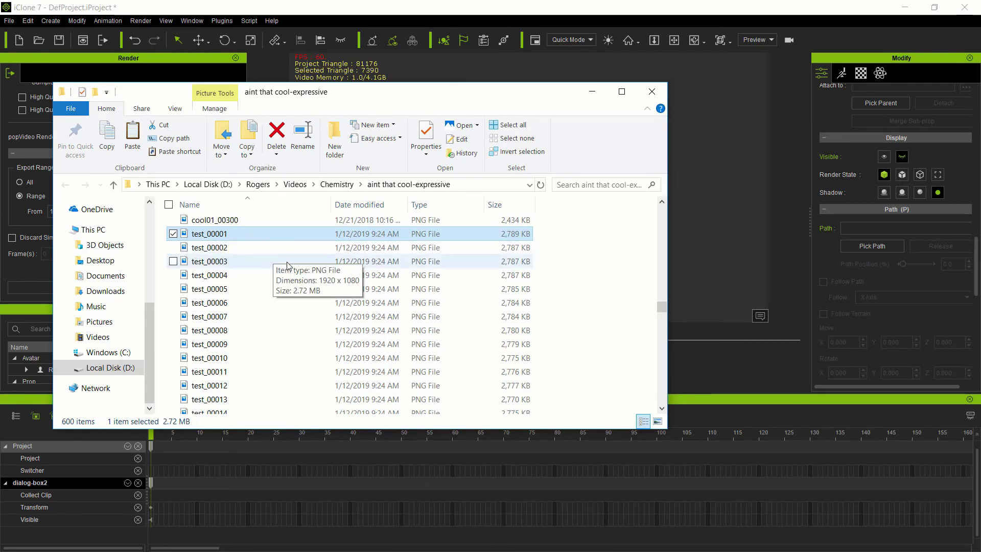
scroll(276, 275, down, 4)
scroll(276, 274, down, 20)
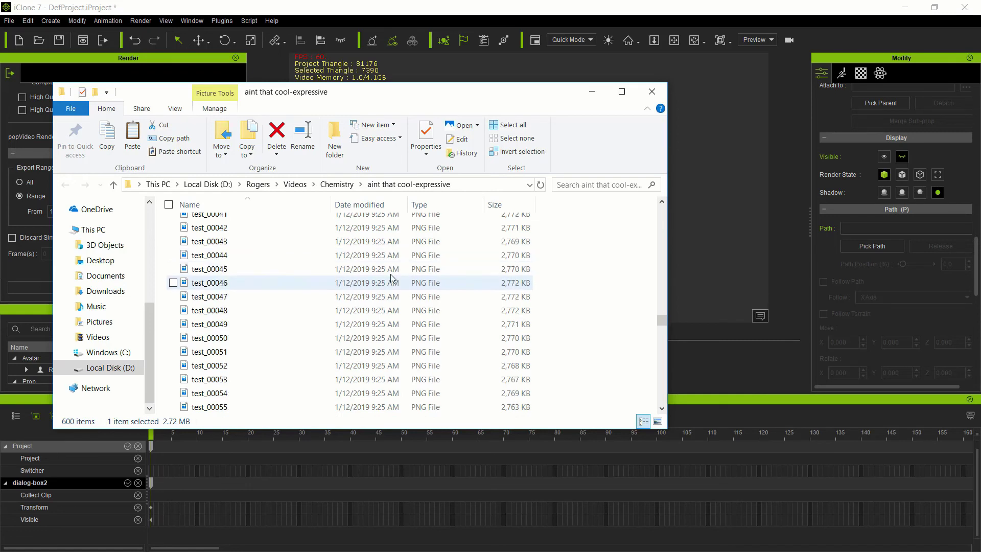
scroll(402, 286, down, 20)
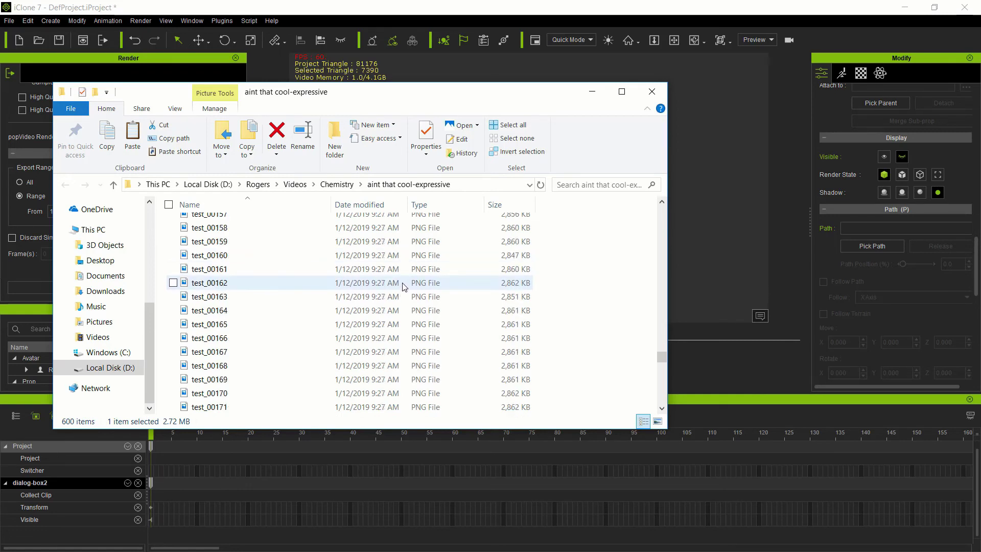
scroll(402, 286, down, 19)
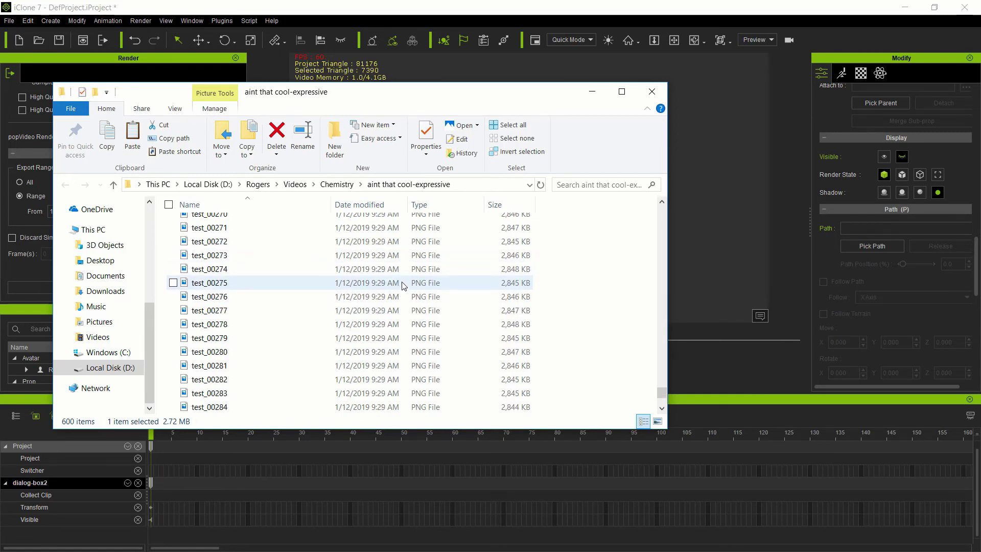